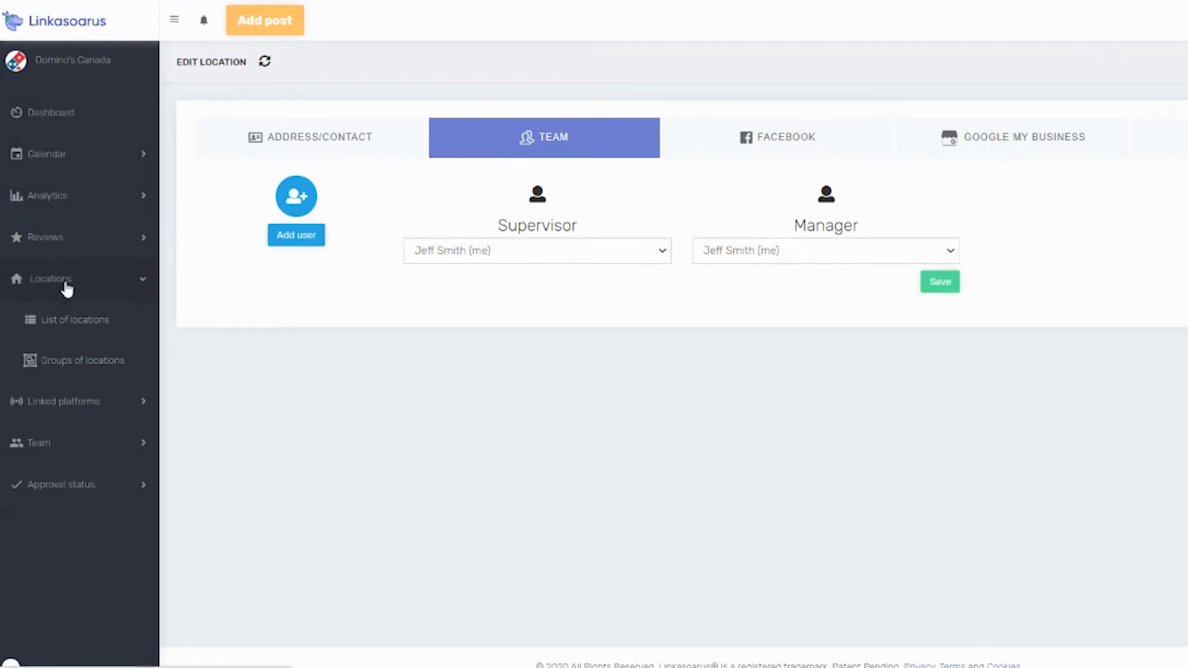
Open the team settings of the Retail store 1 location from the list of locations.
left_click(94, 335)
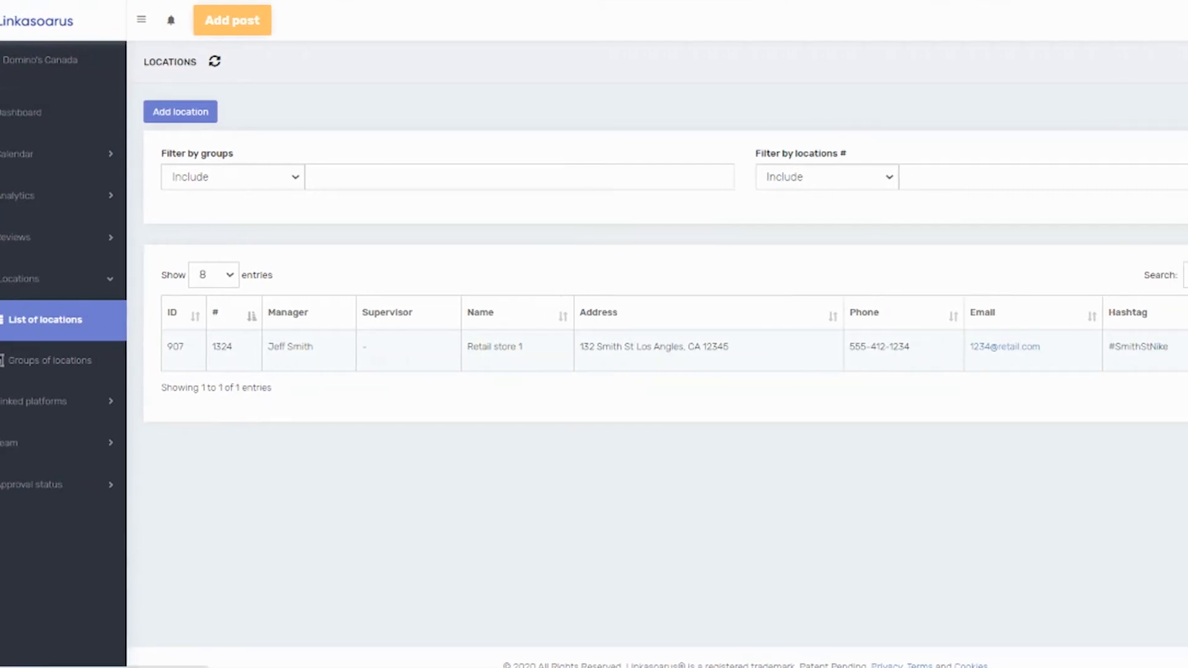
left_click(1108, 351)
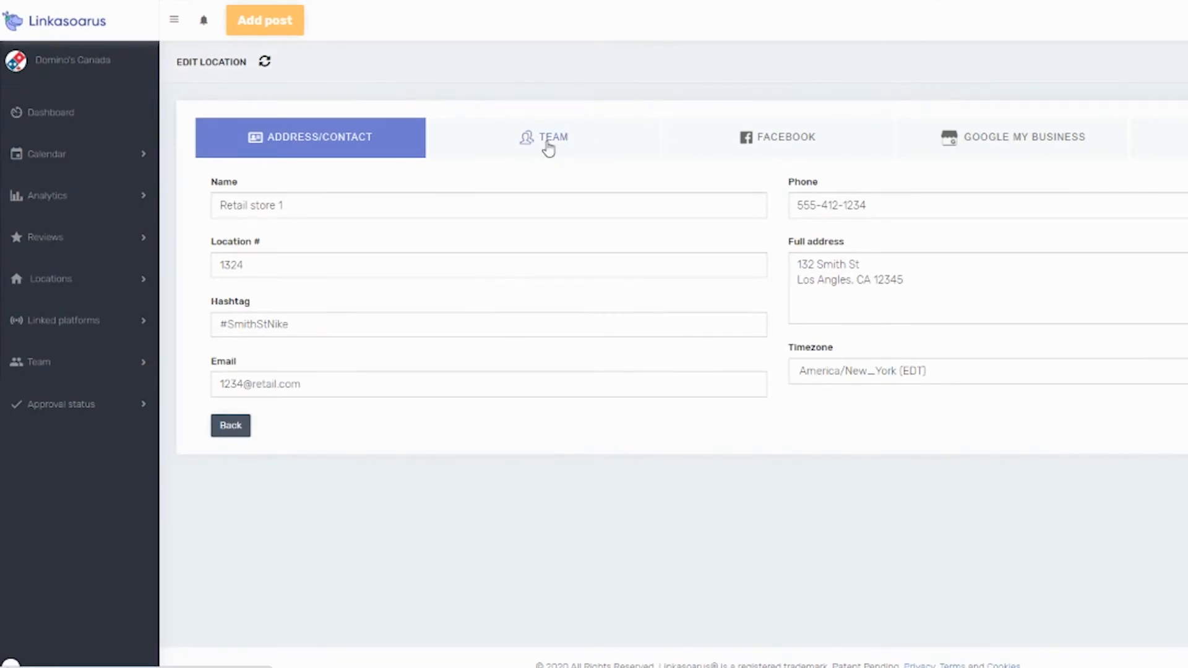
left_click(549, 148)
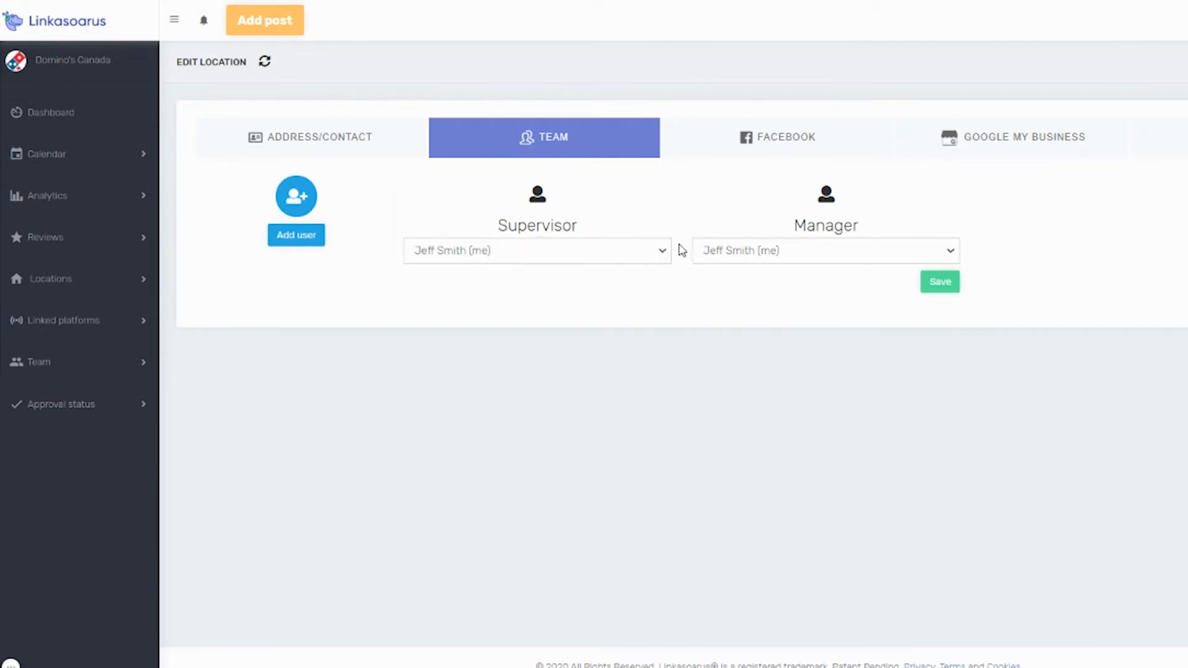
Check which users are available as supervisor and as manager for the location.
left_click(669, 260)
left_click(575, 358)
left_click(953, 251)
left_click(808, 314)
Start adding a new user to the location with the Manager position.
left_click(303, 243)
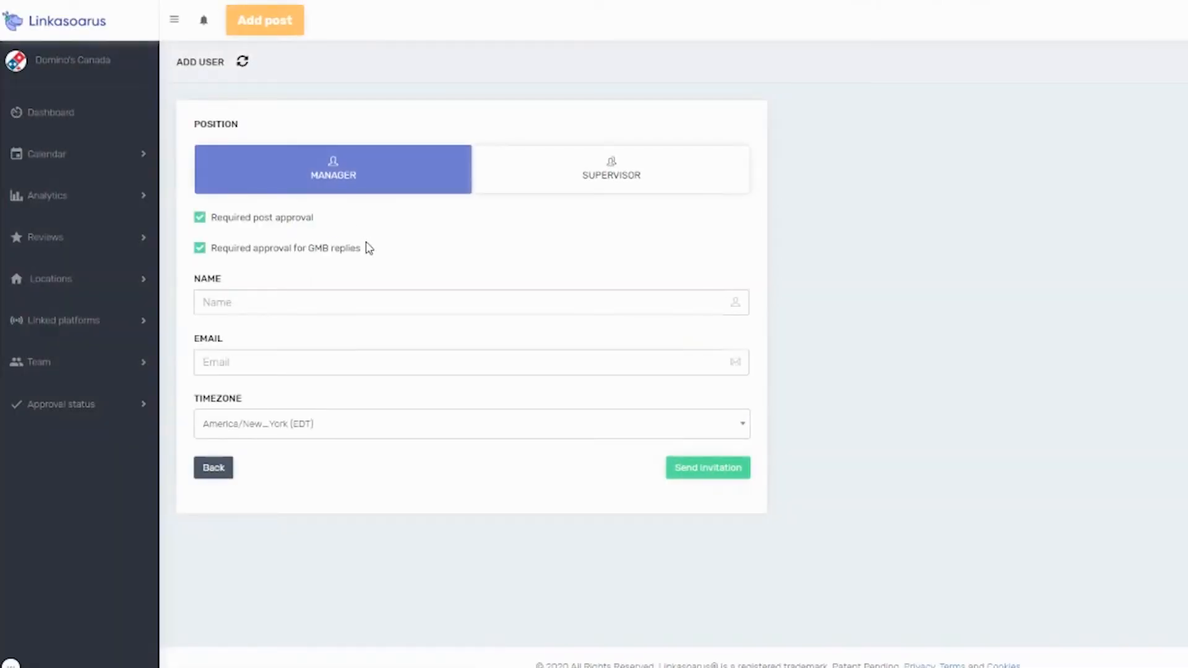
left_click(630, 162)
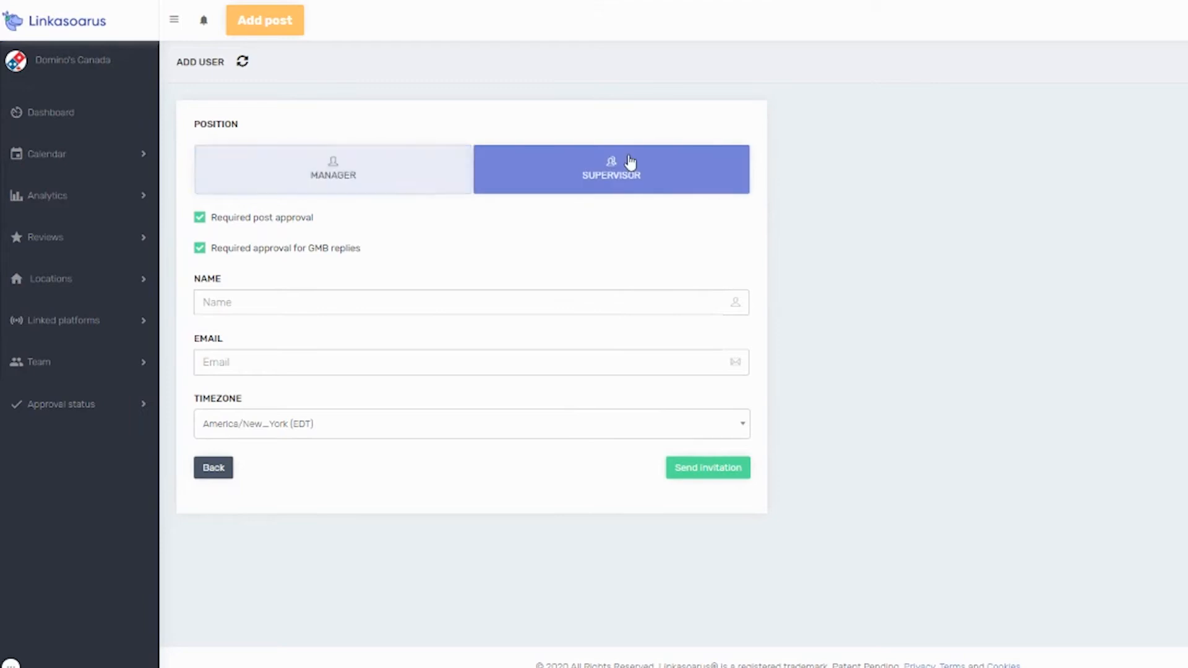
left_click(328, 183)
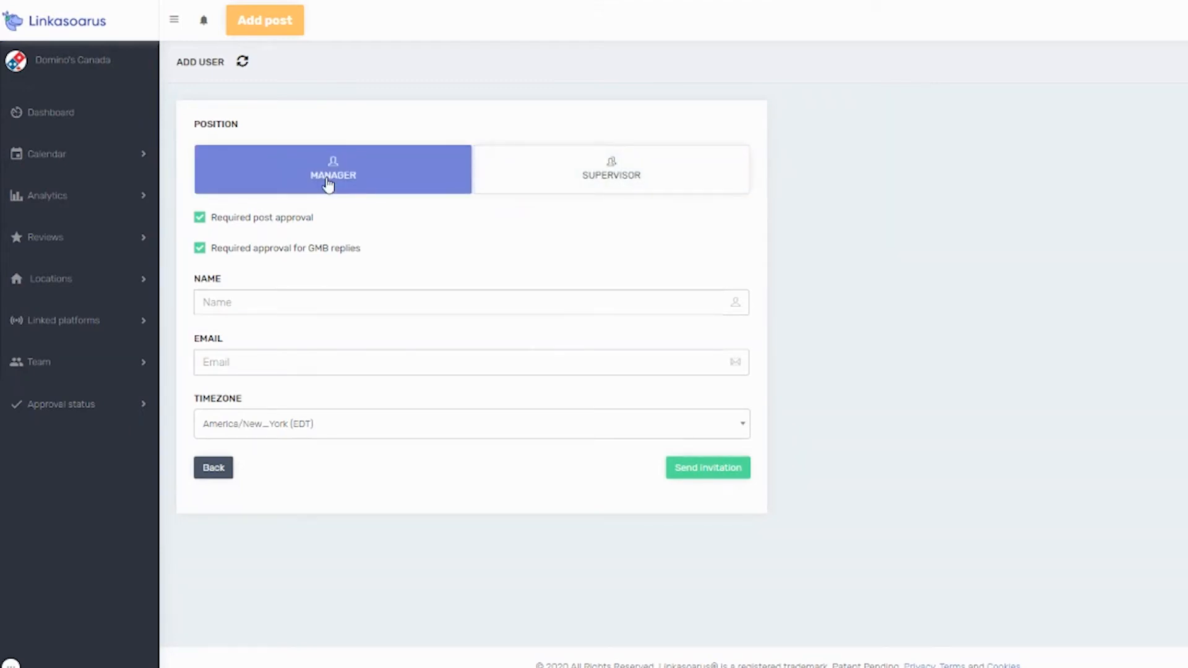
left_click(587, 177)
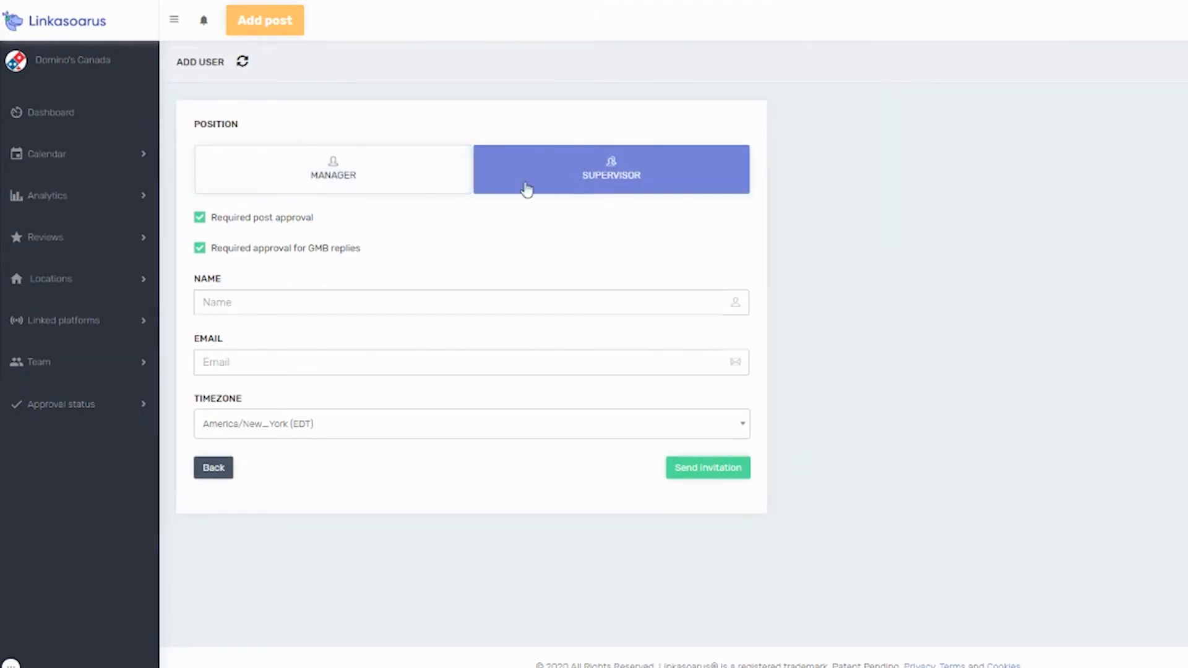
left_click(323, 189)
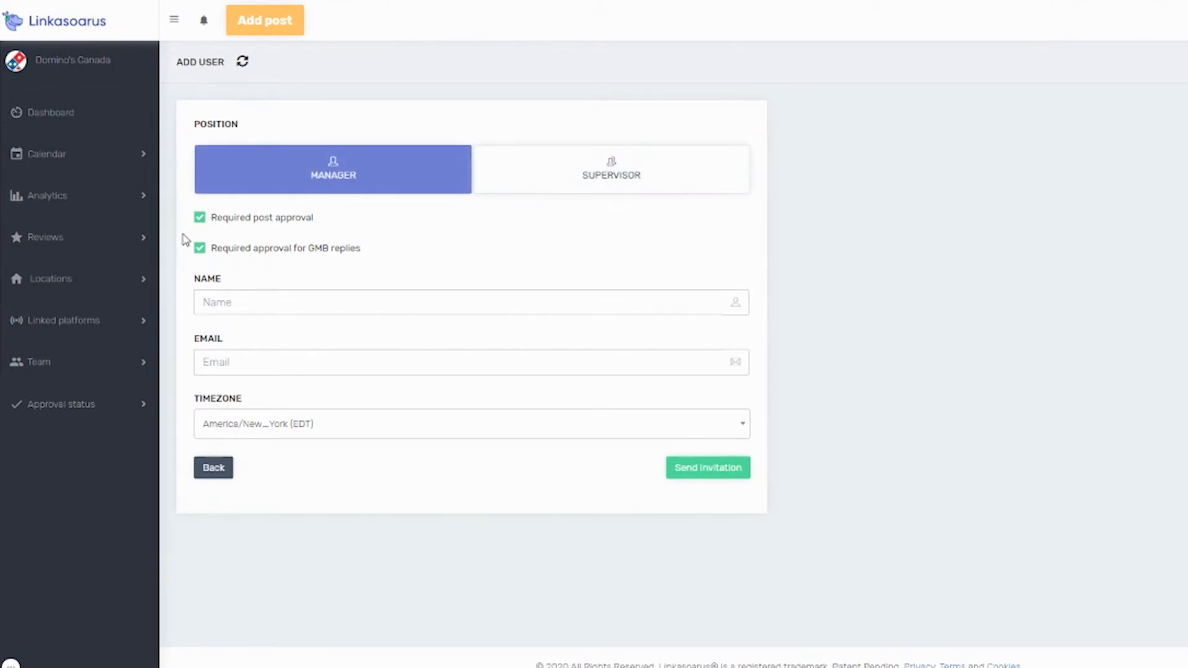
Try turning required post approval and required approval for GMB replies off and on across the Manager and Supervisor positions.
left_click(202, 220)
left_click(199, 220)
left_click(199, 249)
left_click(199, 249)
left_click(601, 185)
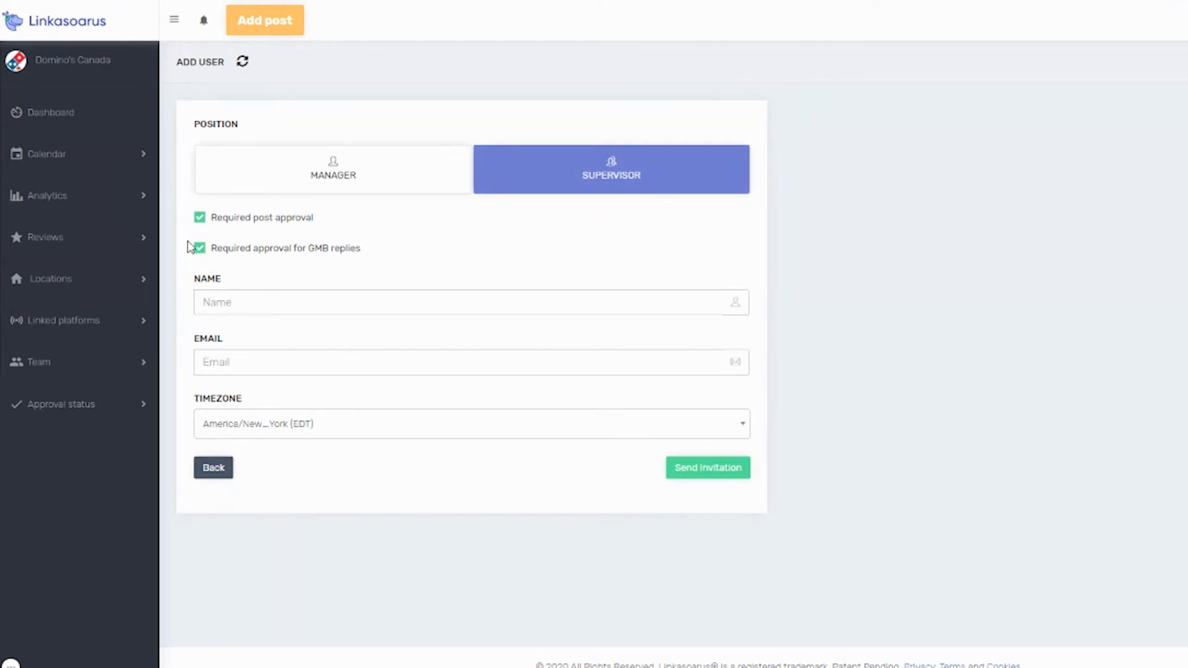
left_click(199, 218)
left_click(199, 249)
left_click(347, 178)
left_click(200, 219)
left_click(200, 250)
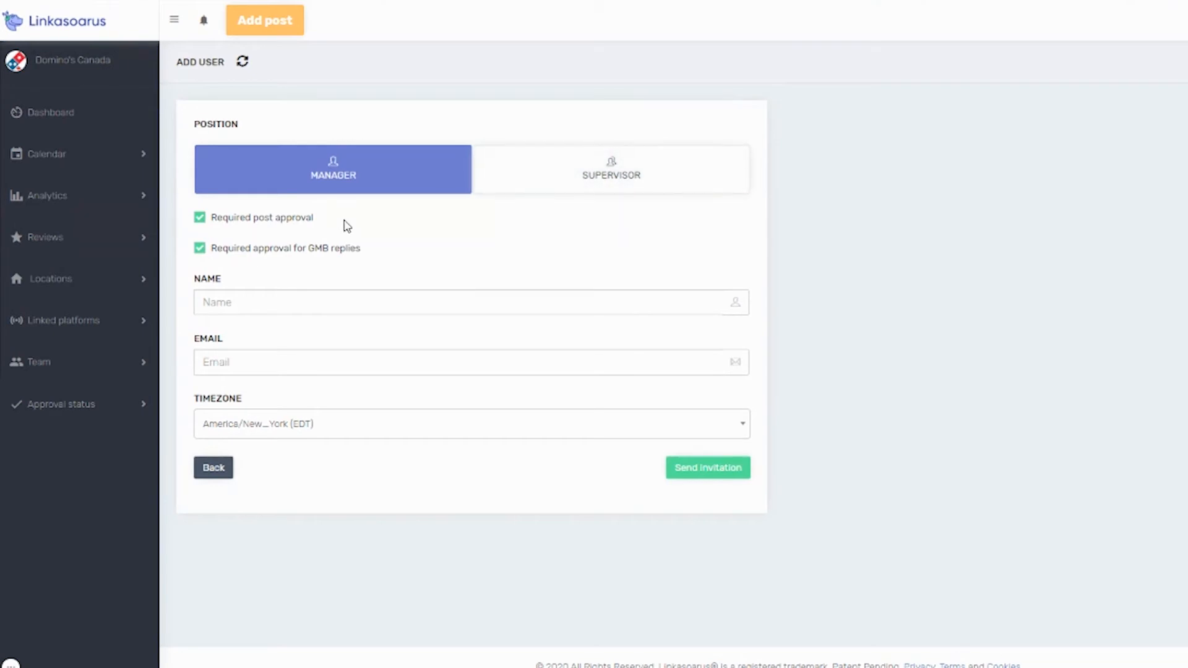
Enter the new manager's name and e-mail address, and send the invitation.
left_click(282, 305)
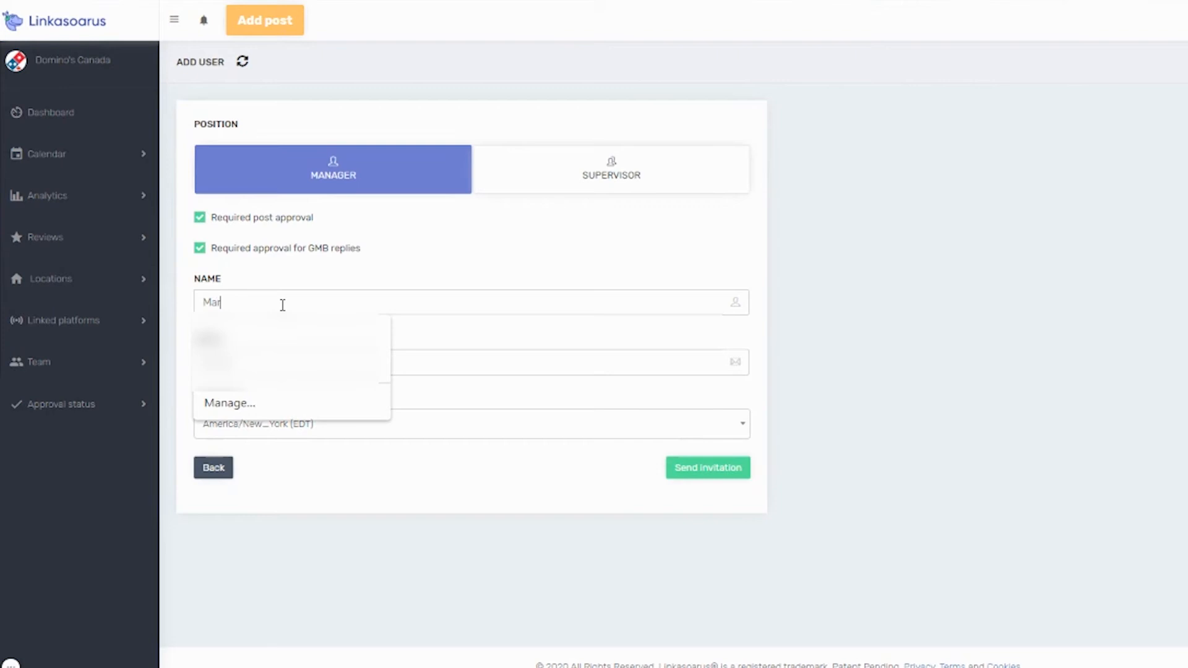
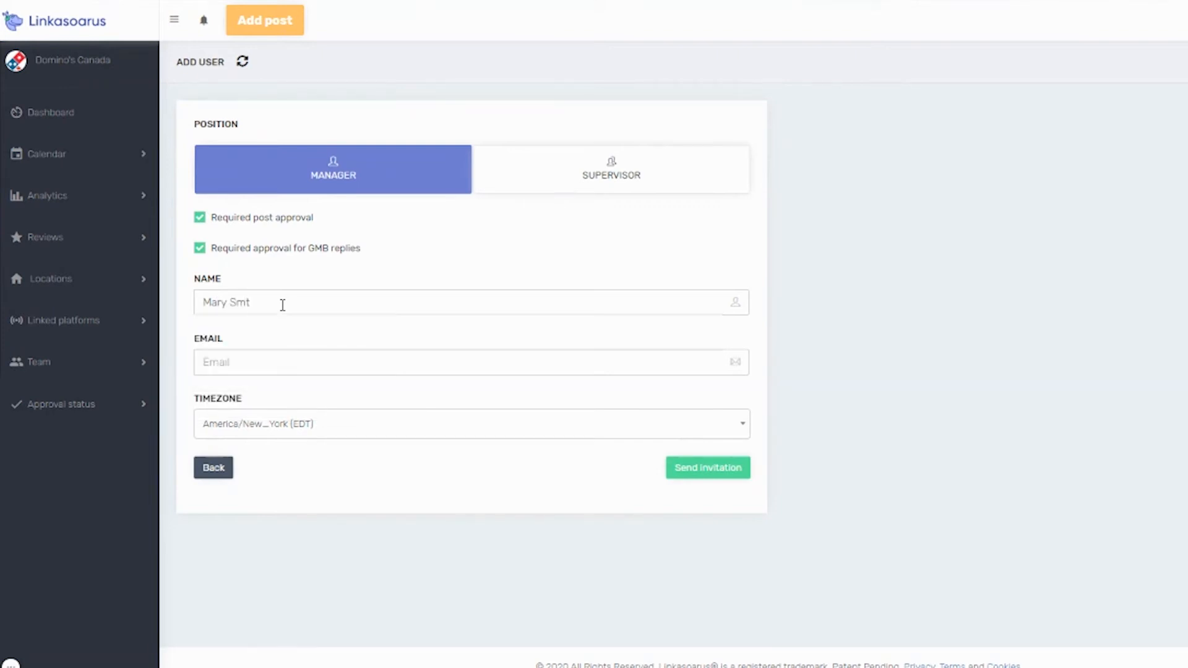
key("BackSpace")
key("BackSpace")
left_click(266, 360)
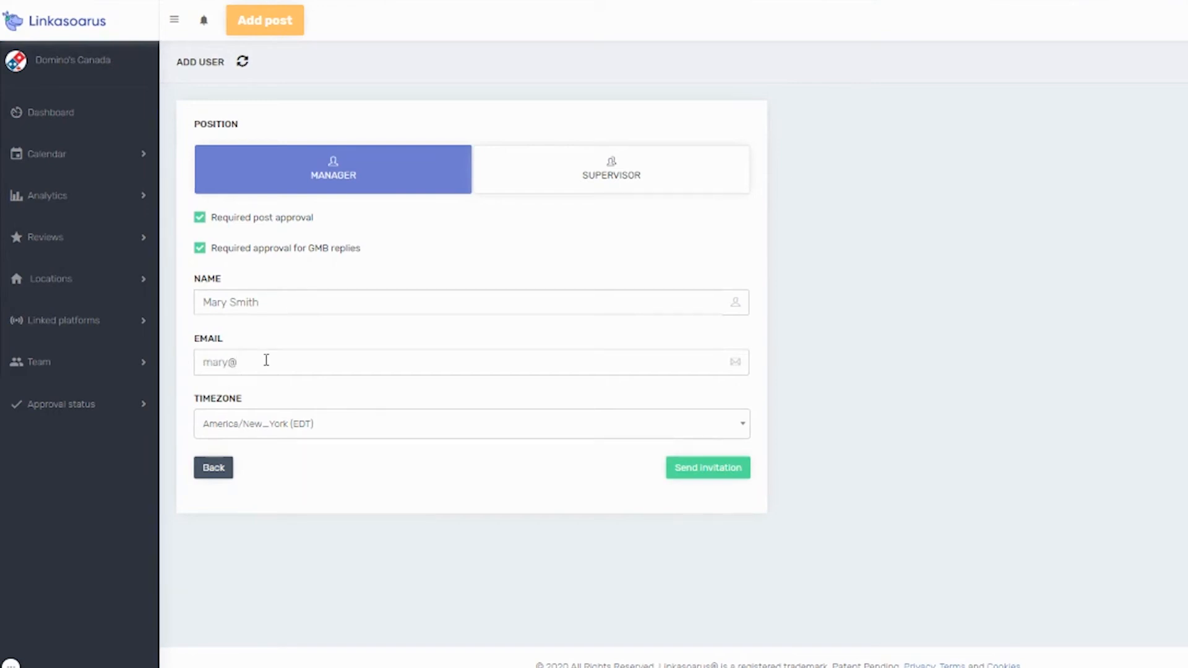
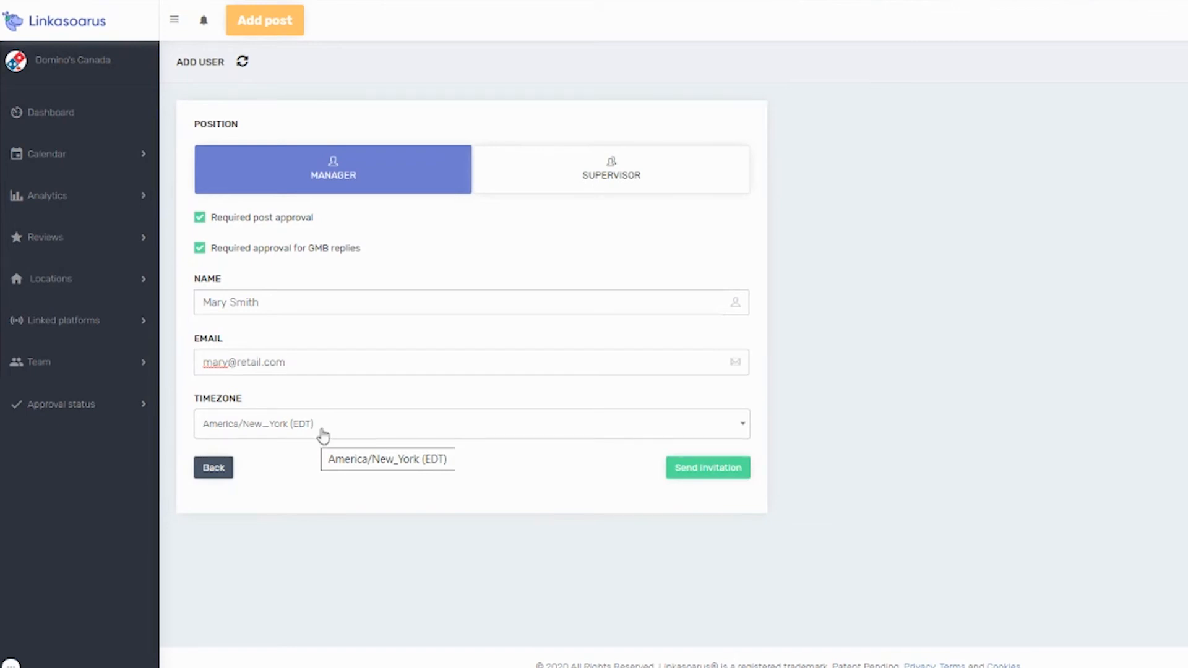
left_click(713, 476)
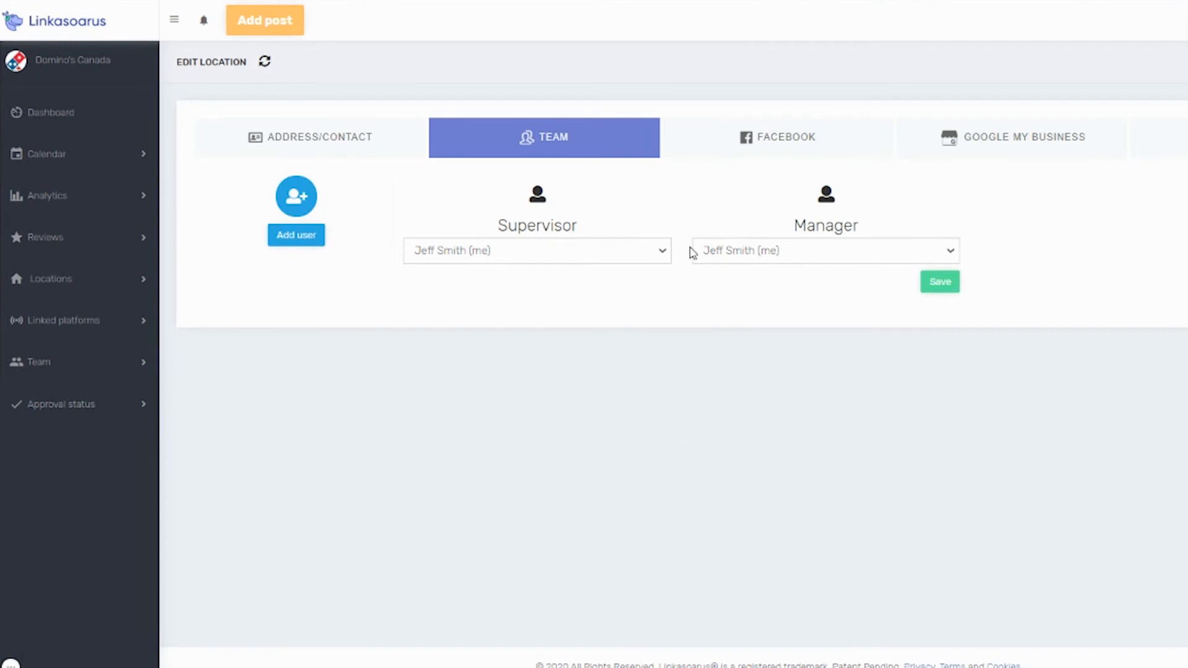
Assign the newly invited user as the location's manager, save, and reopen the location's team settings.
left_click(814, 259)
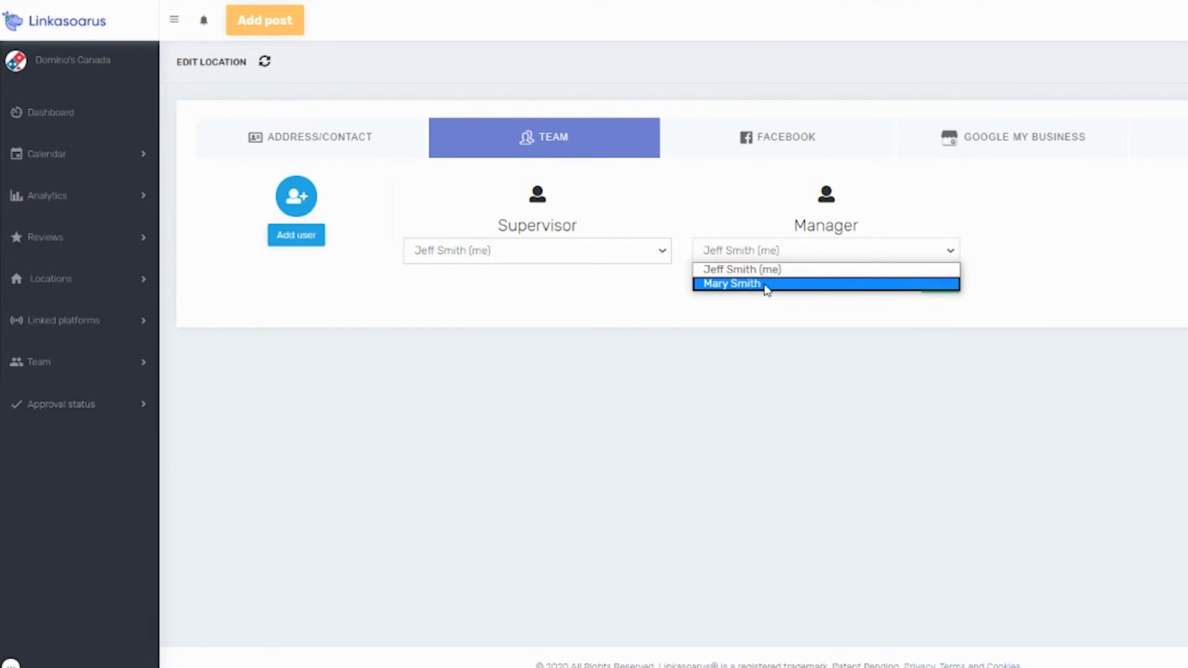
left_click(765, 321)
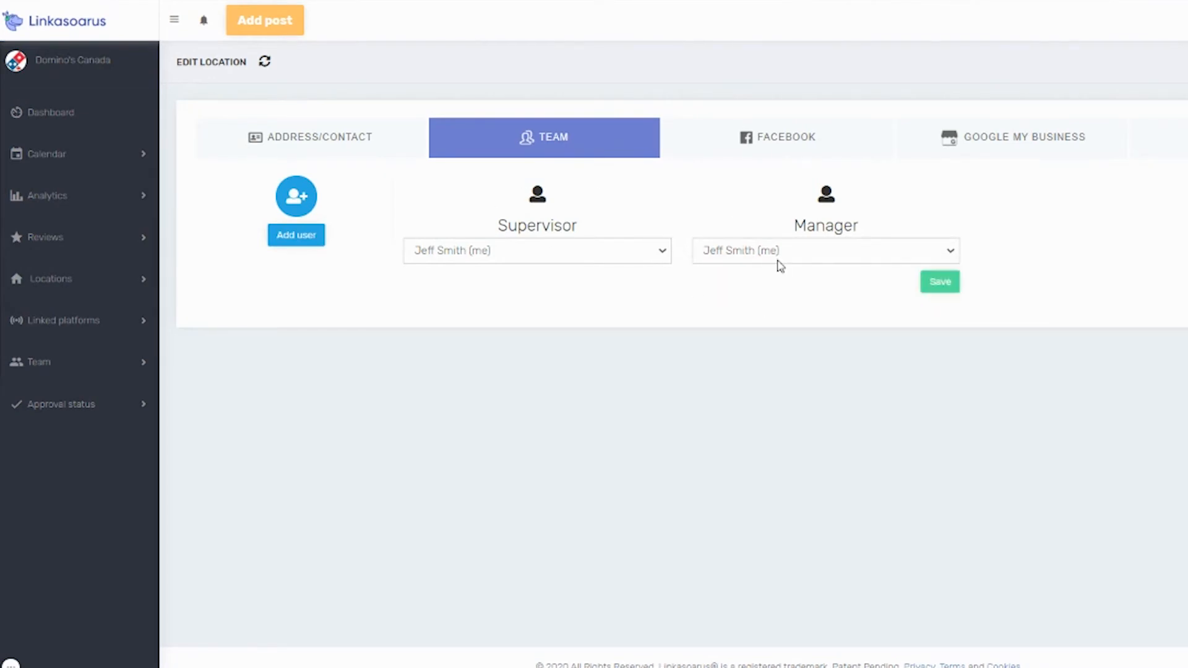
left_click(843, 260)
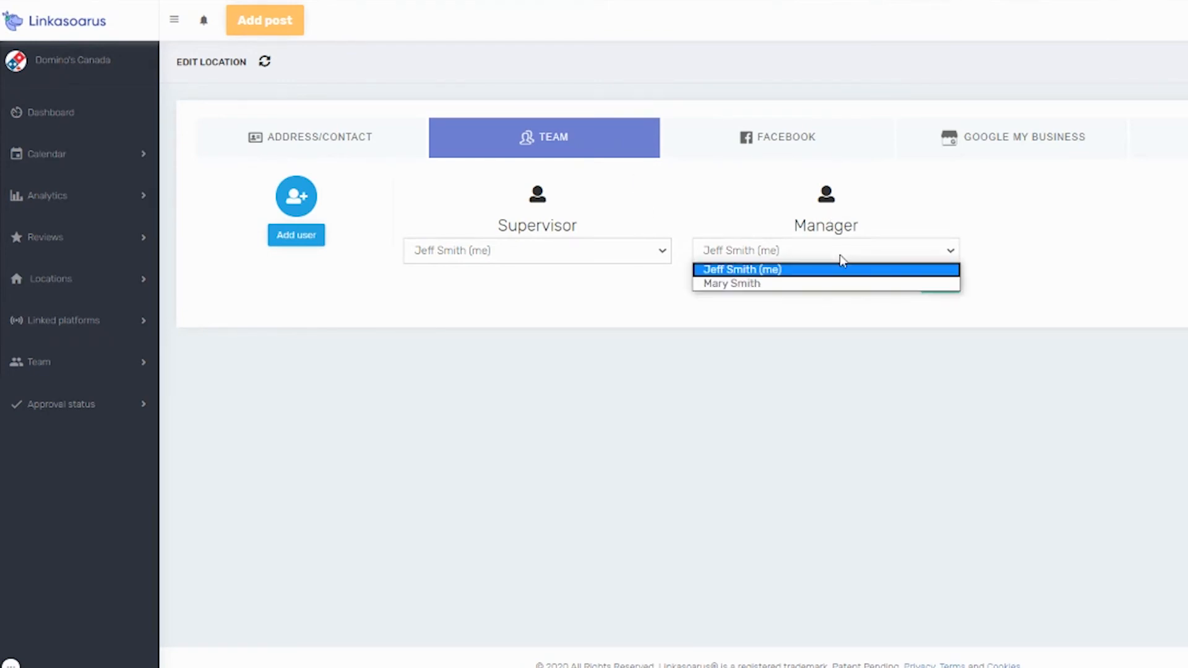
left_click(775, 287)
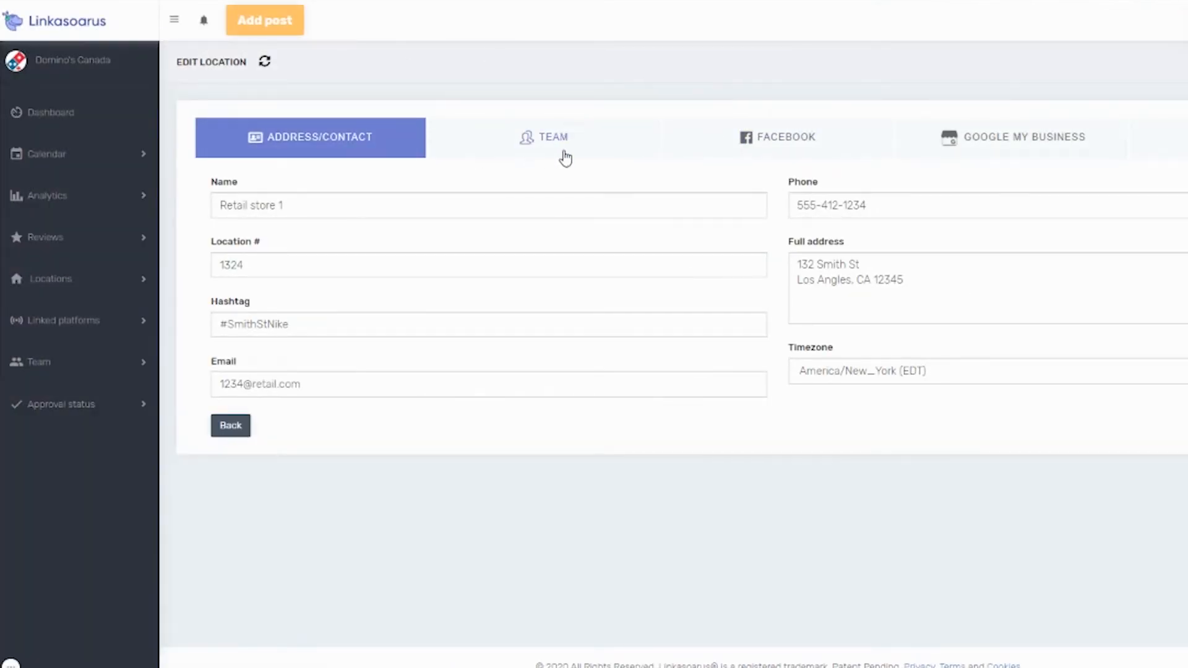
left_click(544, 140)
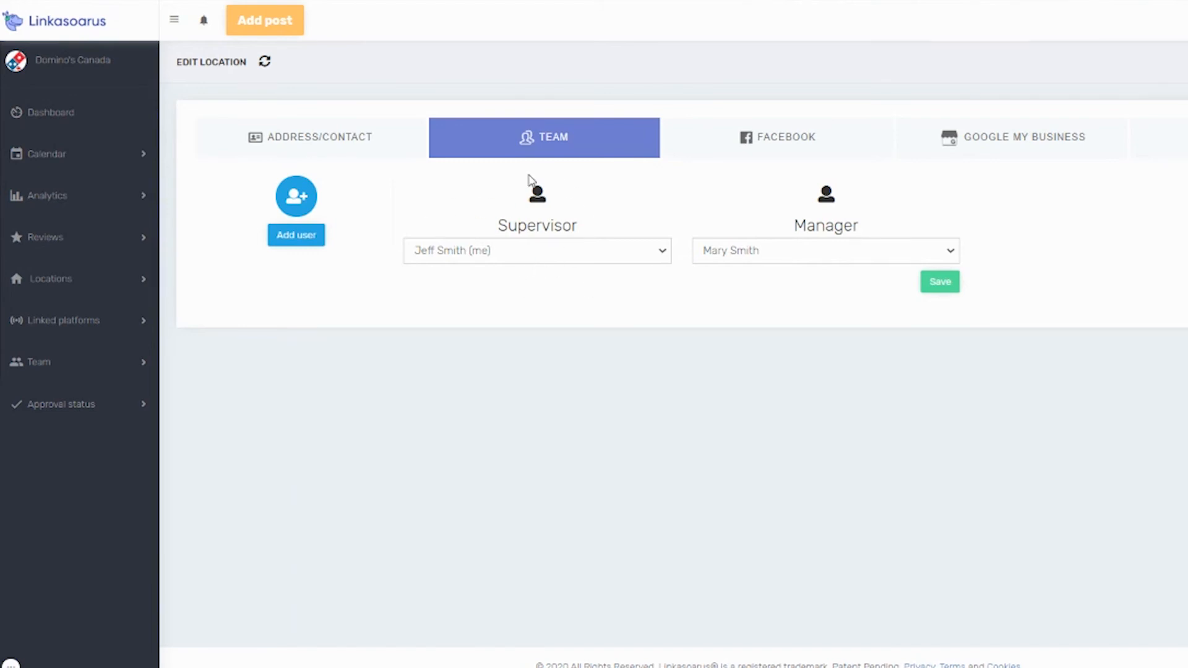
Start adding a Supervisor user with required post approval and required approval for GMB replies both turned off.
left_click(298, 237)
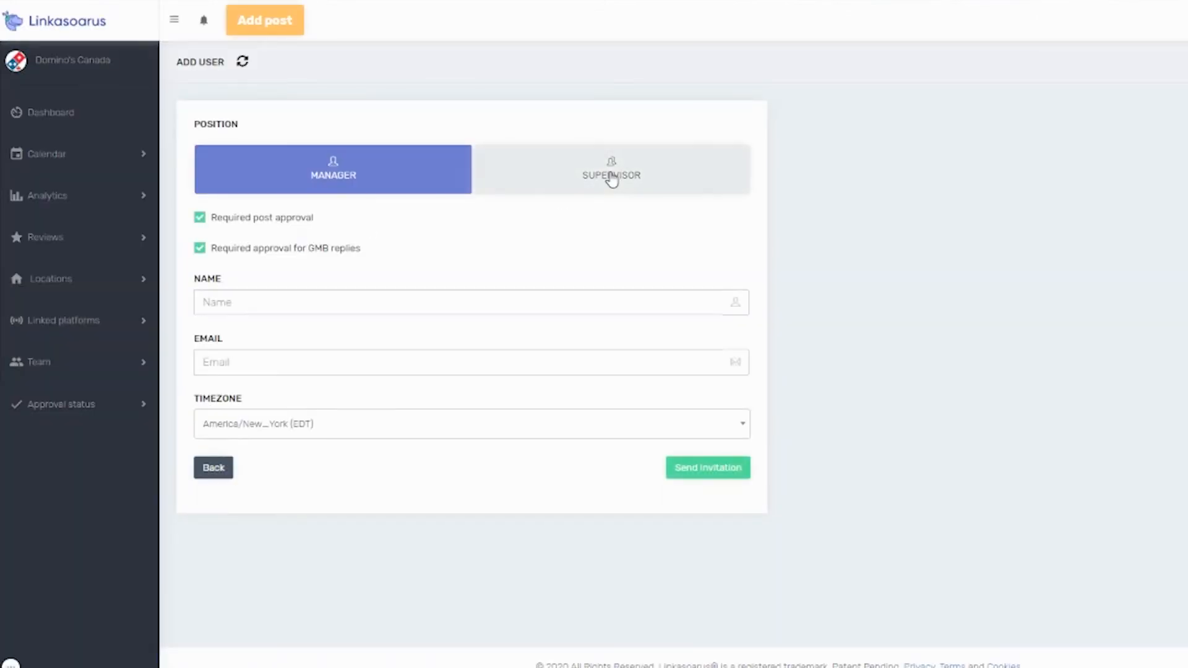
left_click(611, 180)
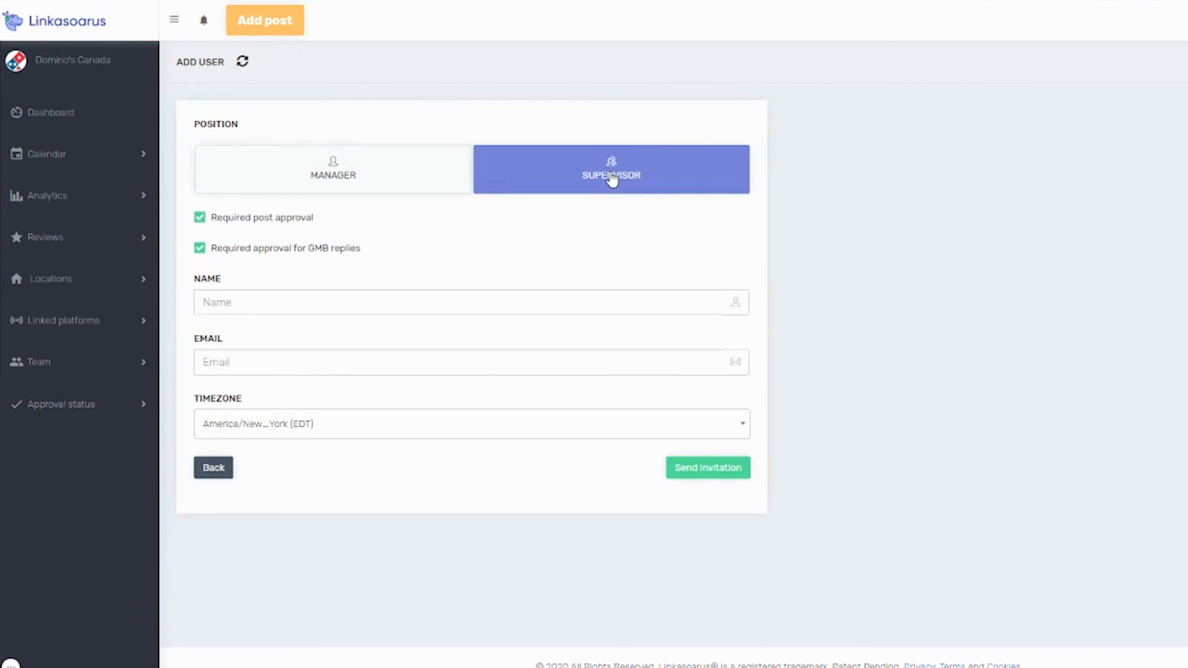
left_click(199, 218)
left_click(202, 252)
Fill in the new supervisor's name and e-mail address.
left_click(352, 297)
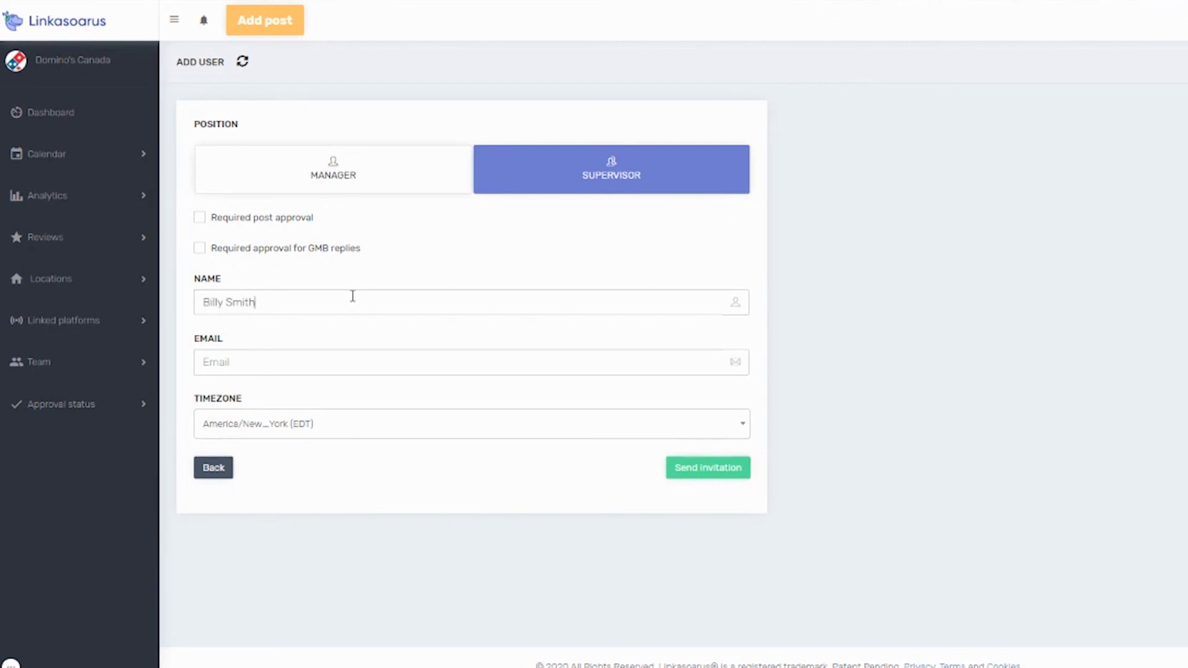
key("Tab")
Set the supervisor's timezone to America/Indiana/Knox (CDT) and send the invitation.
left_click(375, 424)
left_click(399, 535)
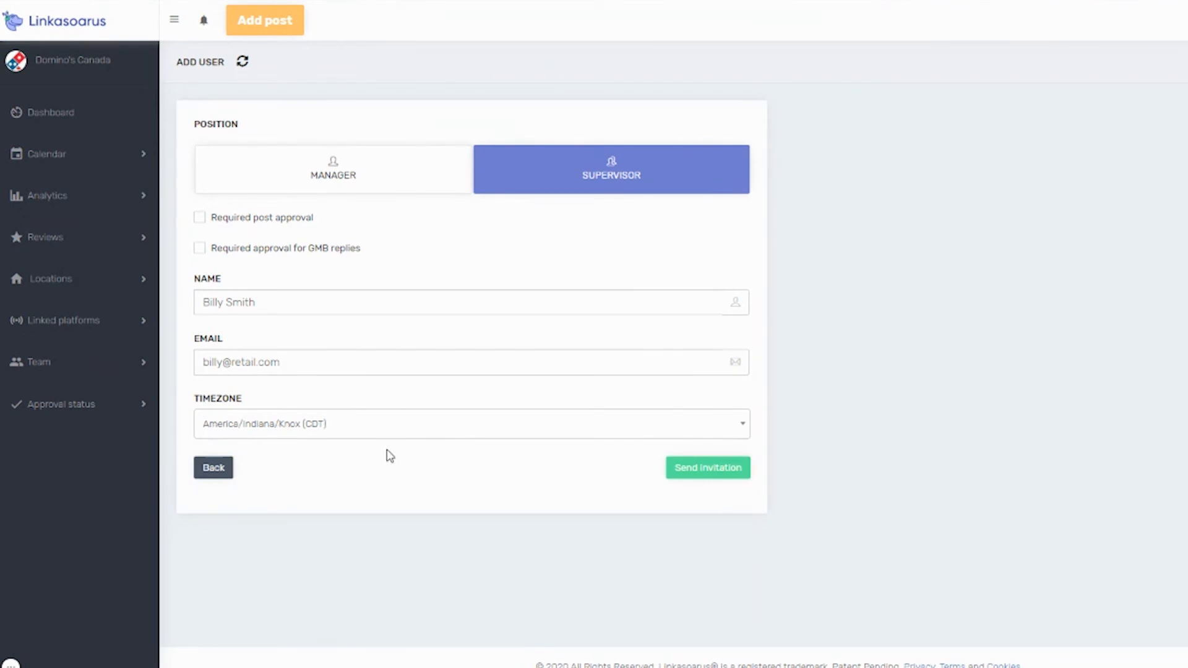
left_click(707, 470)
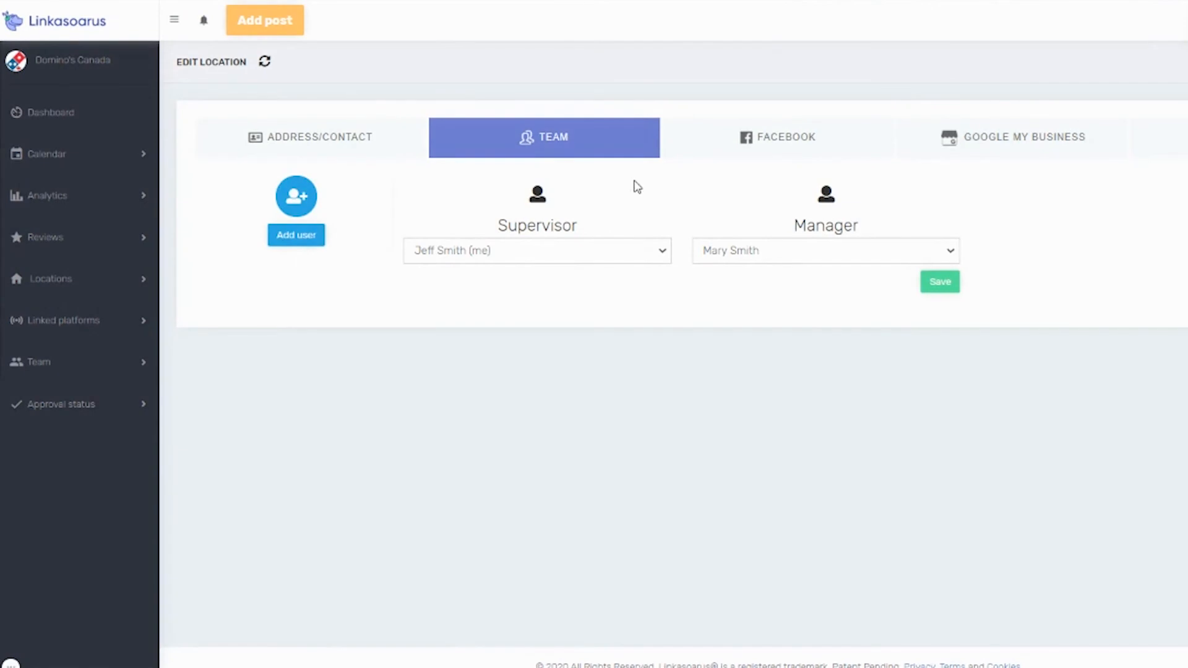
Assign the newly invited supervisor to the location, save, and review the location's team settings.
left_click(660, 252)
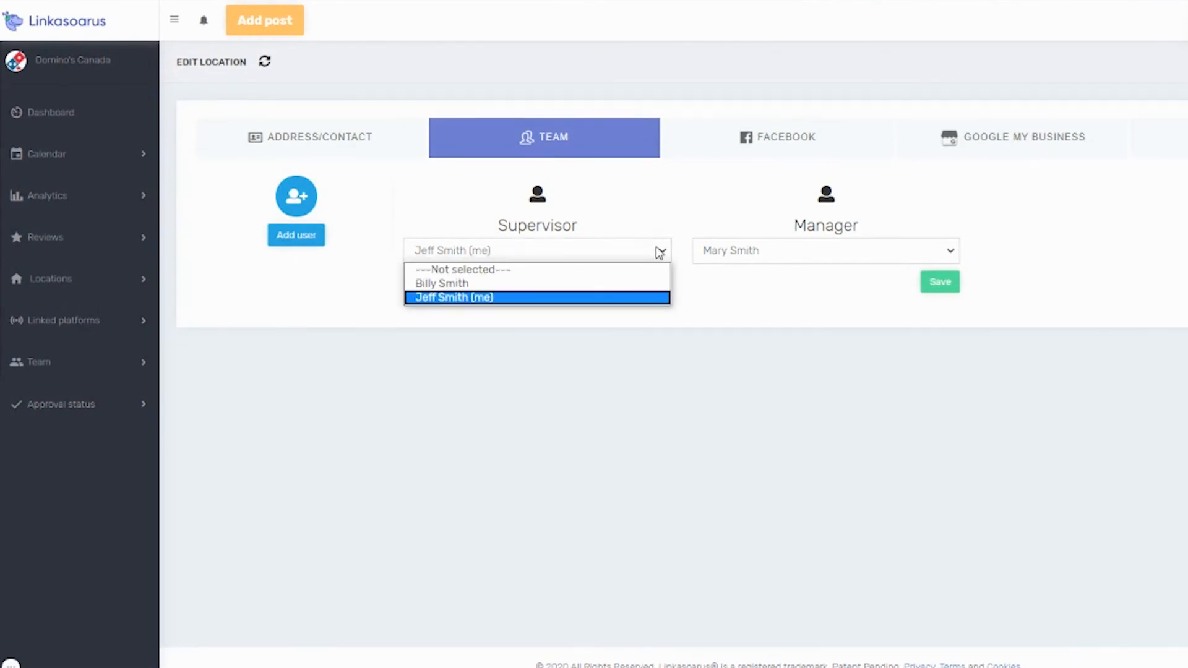
left_click(495, 284)
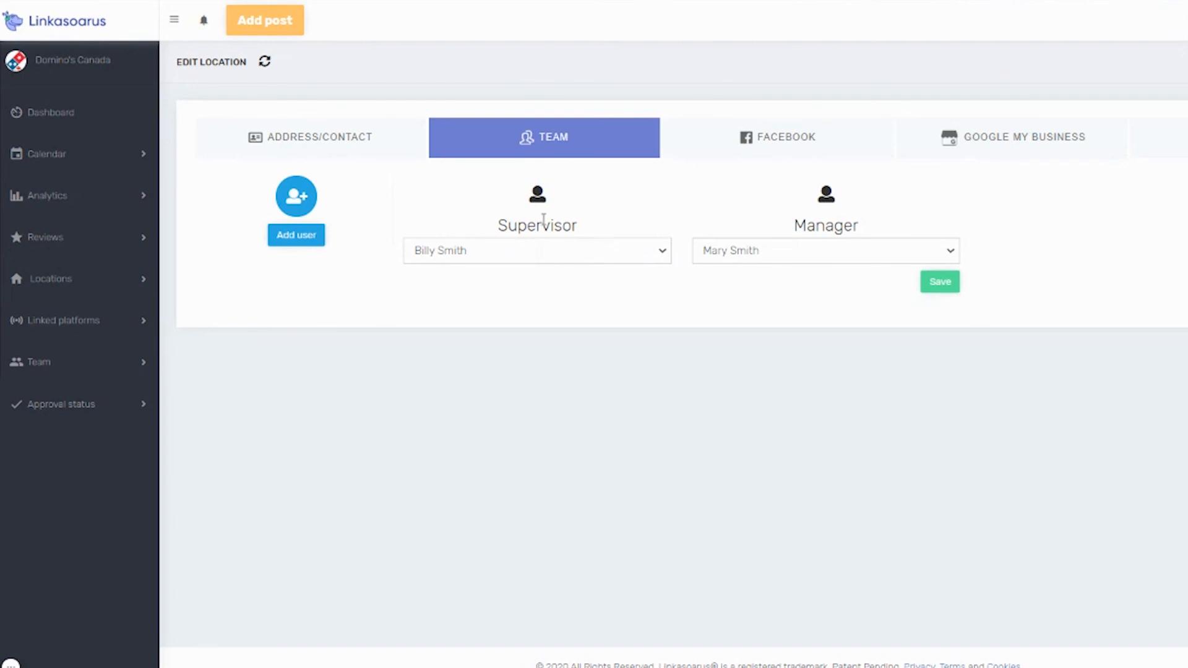
left_click(938, 292)
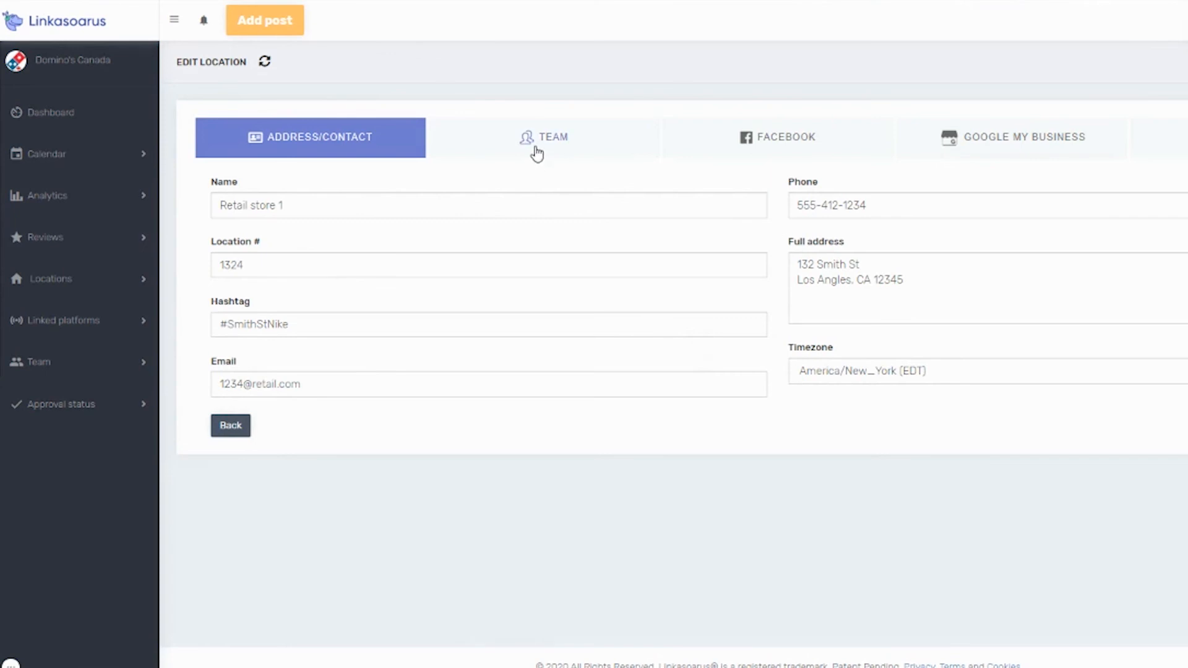
left_click(548, 138)
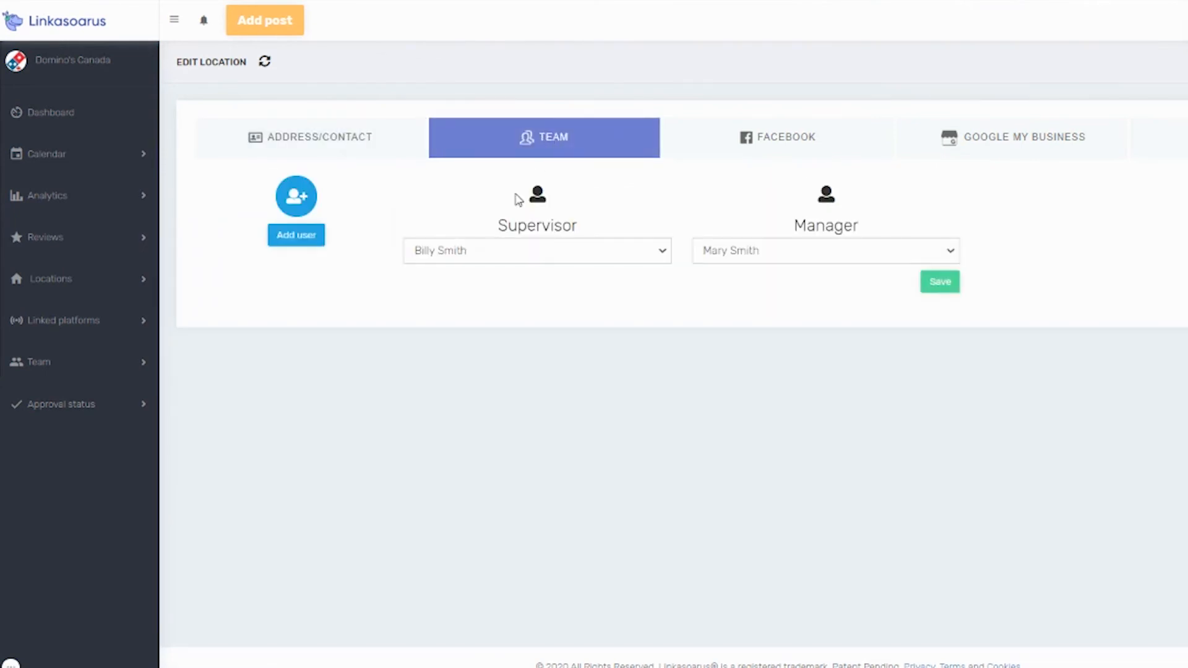